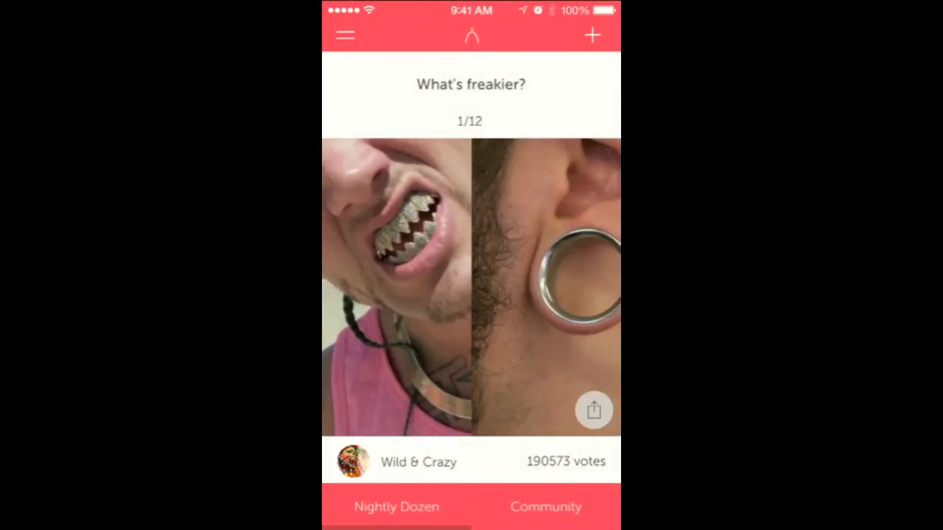
# Vote on the first three Wishbone polls and dismiss the more-Wishbones offer popup
pyautogui.click(546, 287)
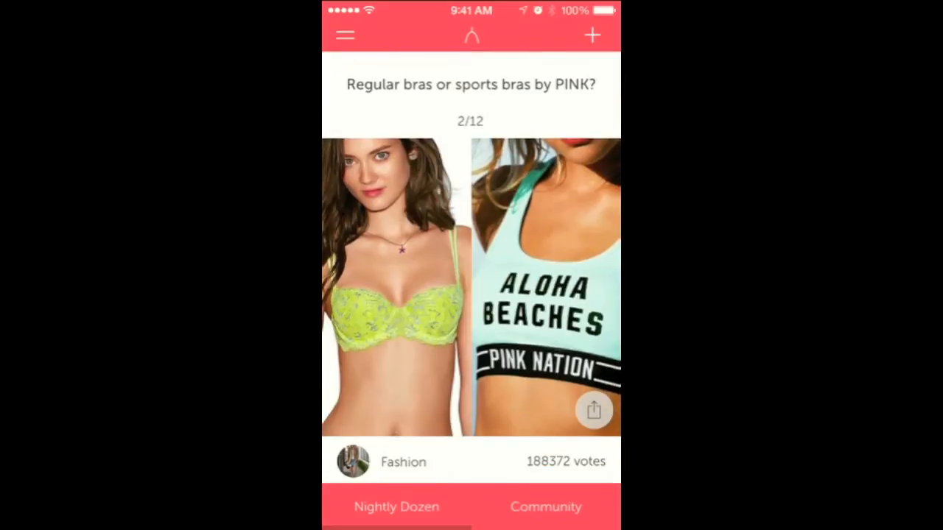
pyautogui.click(546, 287)
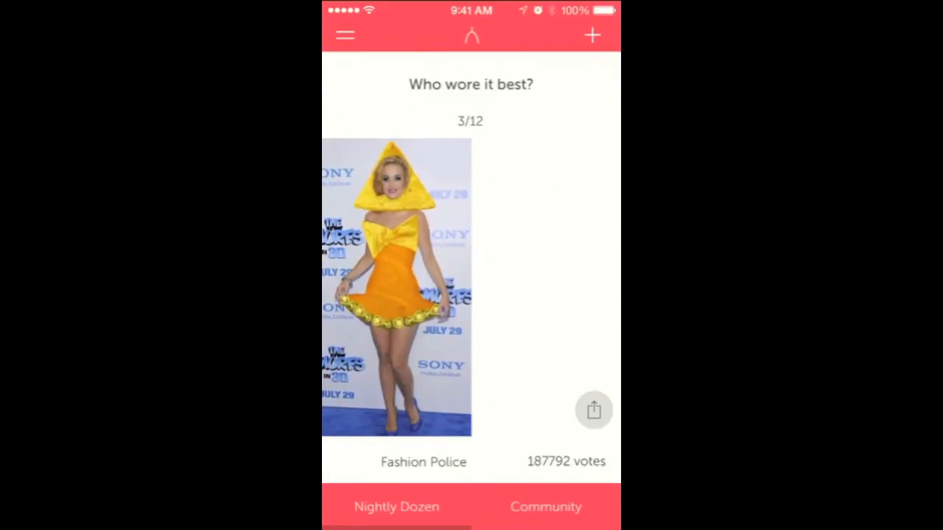
pyautogui.click(396, 287)
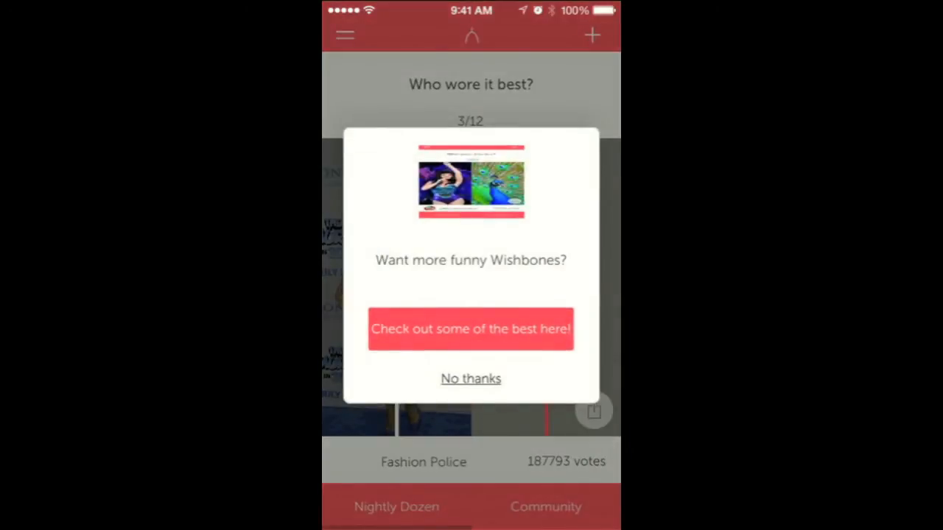
pyautogui.click(471, 378)
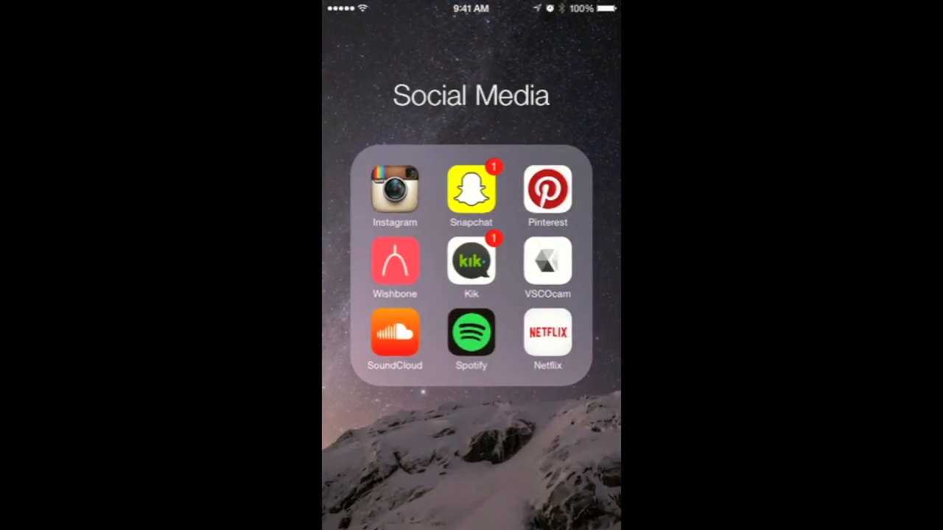
# View the VSCOcam photo library, then return home and close the Social Media folder
pyautogui.click(548, 263)
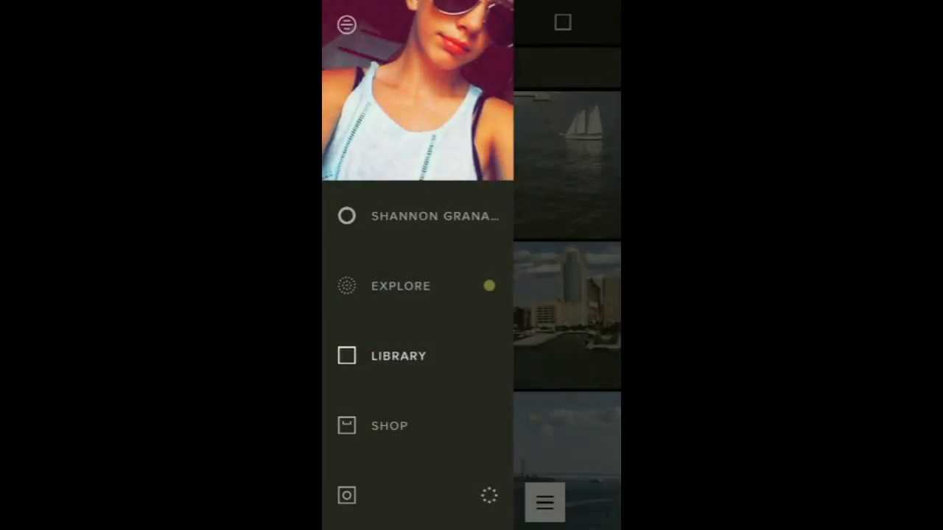
pyautogui.click(398, 356)
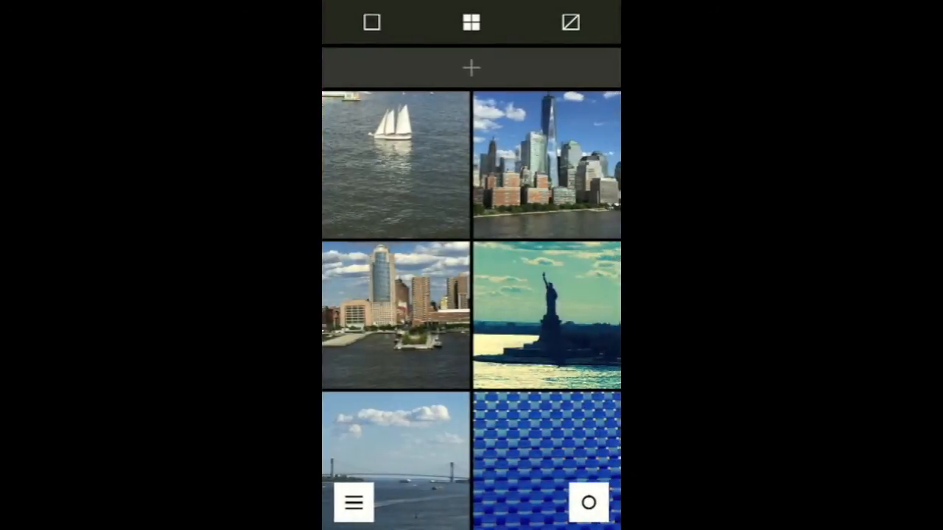
pyautogui.scroll(-5, 472, 294)
pyautogui.scroll(5, 472, 265)
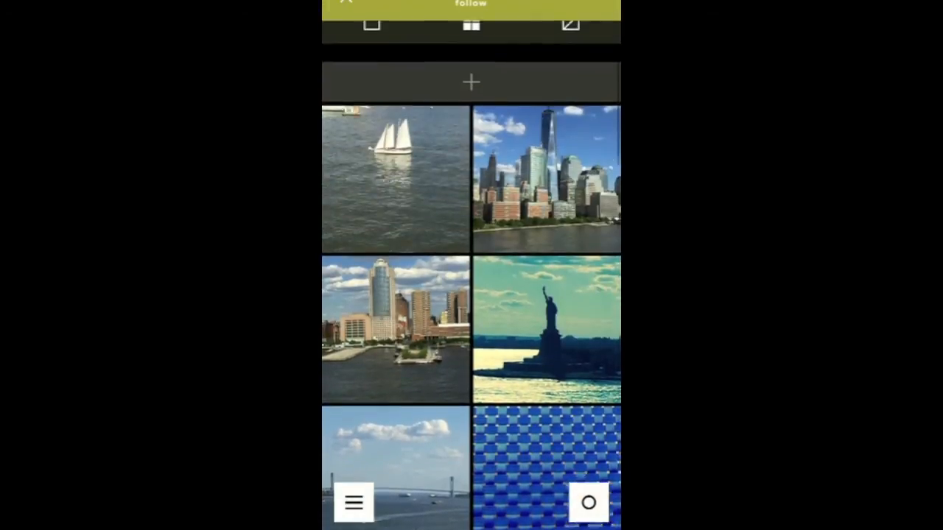
pyautogui.press('super')
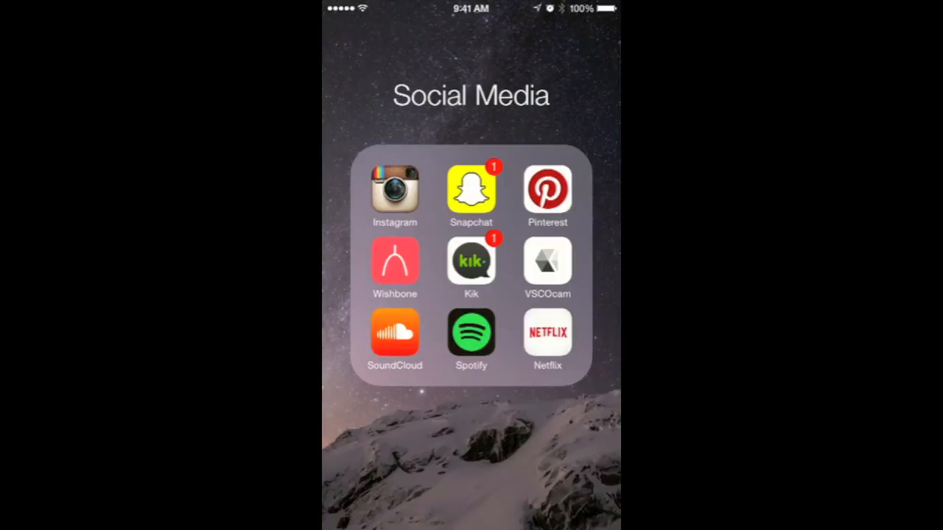
pyautogui.press('super')
# Browse the Games folder, then the Shopping folder, closing each afterwards
pyautogui.click(436, 43)
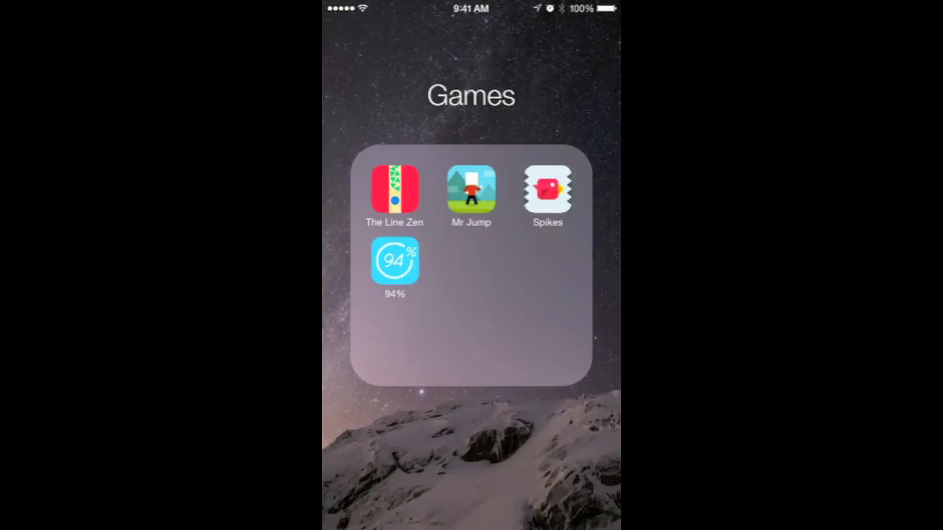
pyautogui.click(472, 442)
pyautogui.click(506, 42)
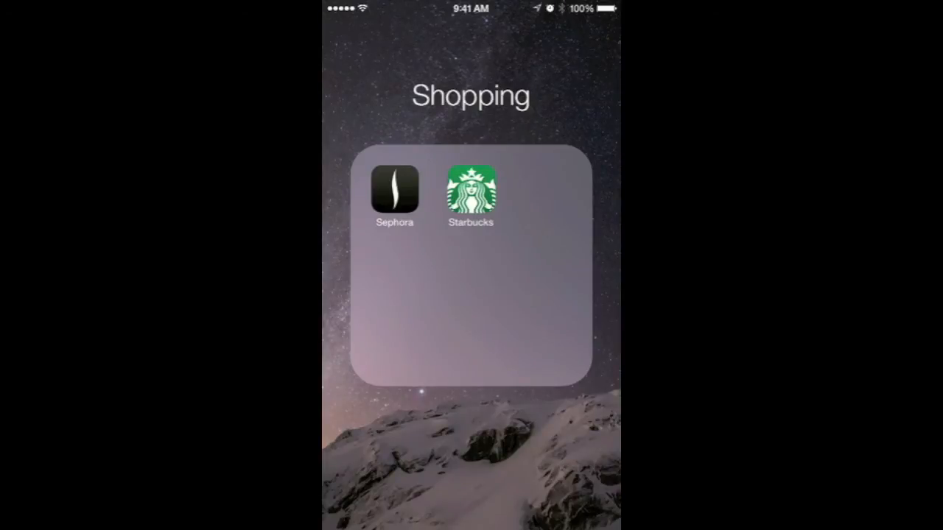
pyautogui.click(471, 457)
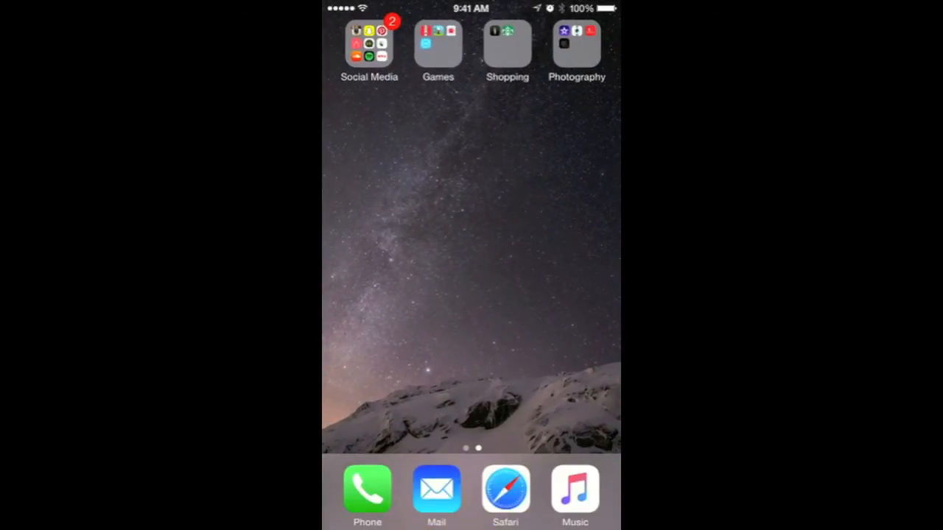
# Browse and close the Photography folder, then swipe back to the first home page
pyautogui.click(577, 43)
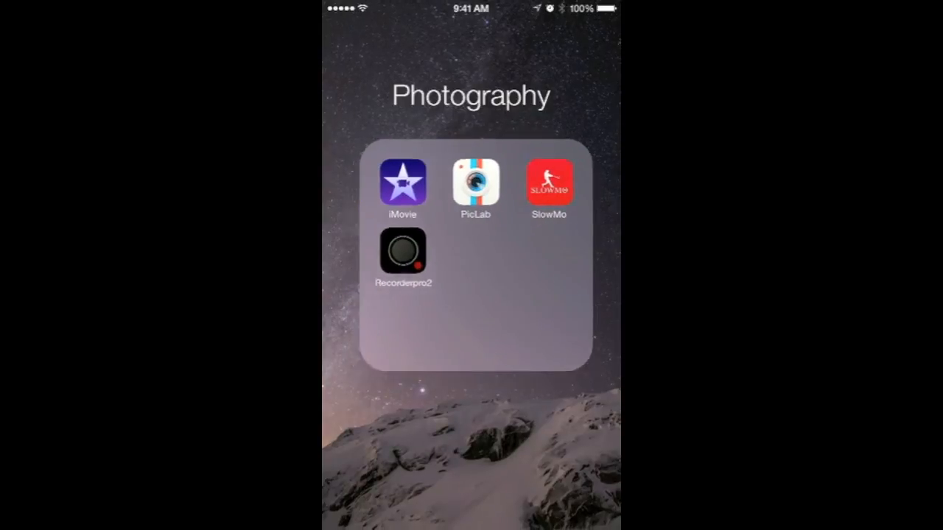
pyautogui.click(471, 457)
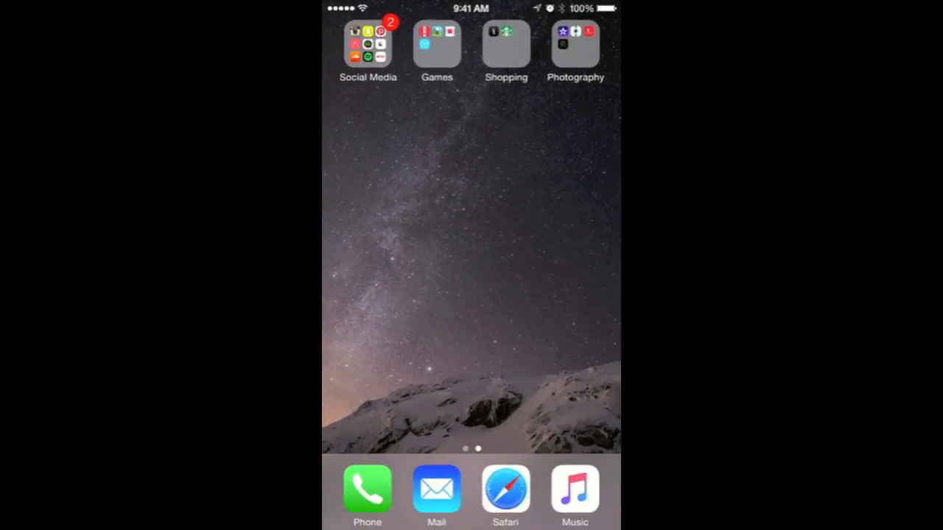
pyautogui.moveTo(383, 258); pyautogui.dragTo(574, 258)
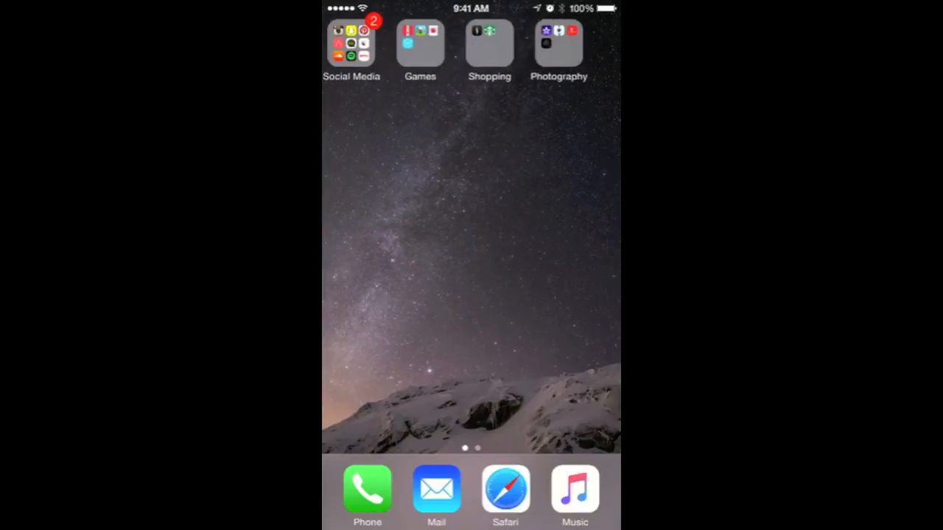
pyautogui.moveTo(383, 258); pyautogui.dragTo(574, 258)
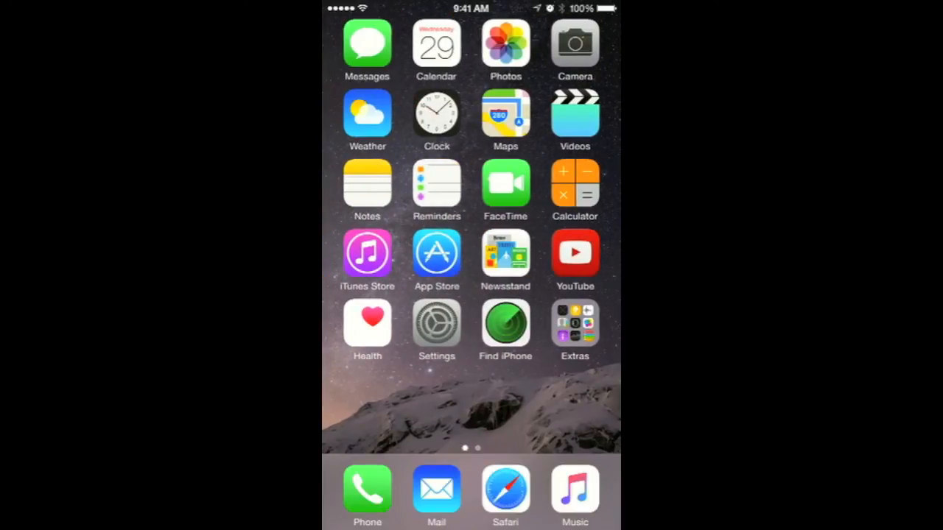